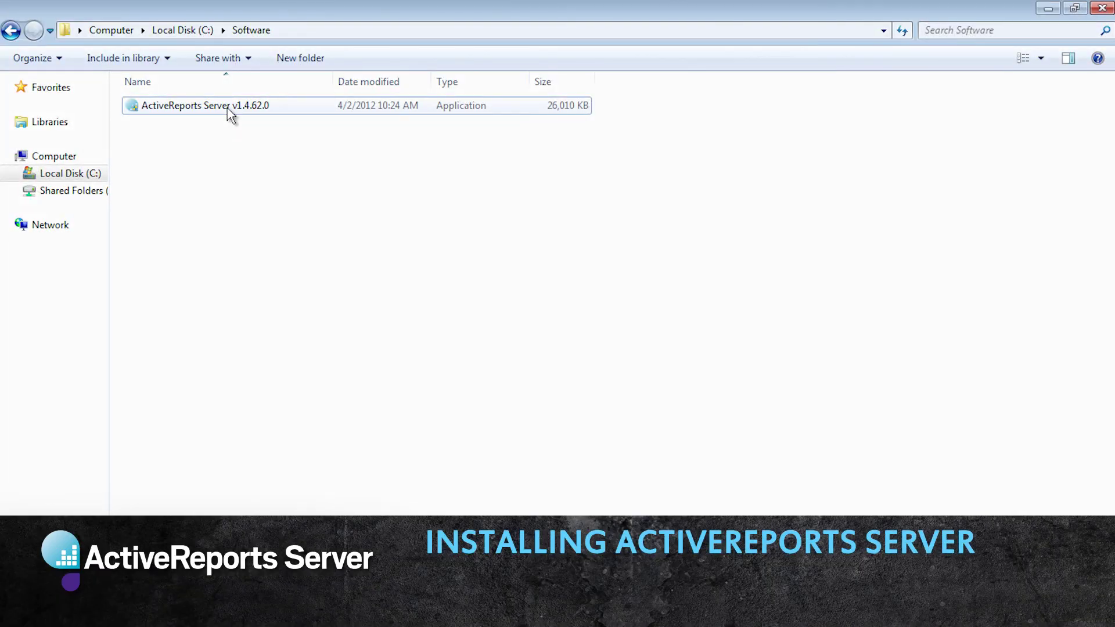
# Step: Launch the ActiveReports Server setup, allow it through UAC, and accept the licensing agreement
pyautogui.doubleClick(226, 116)
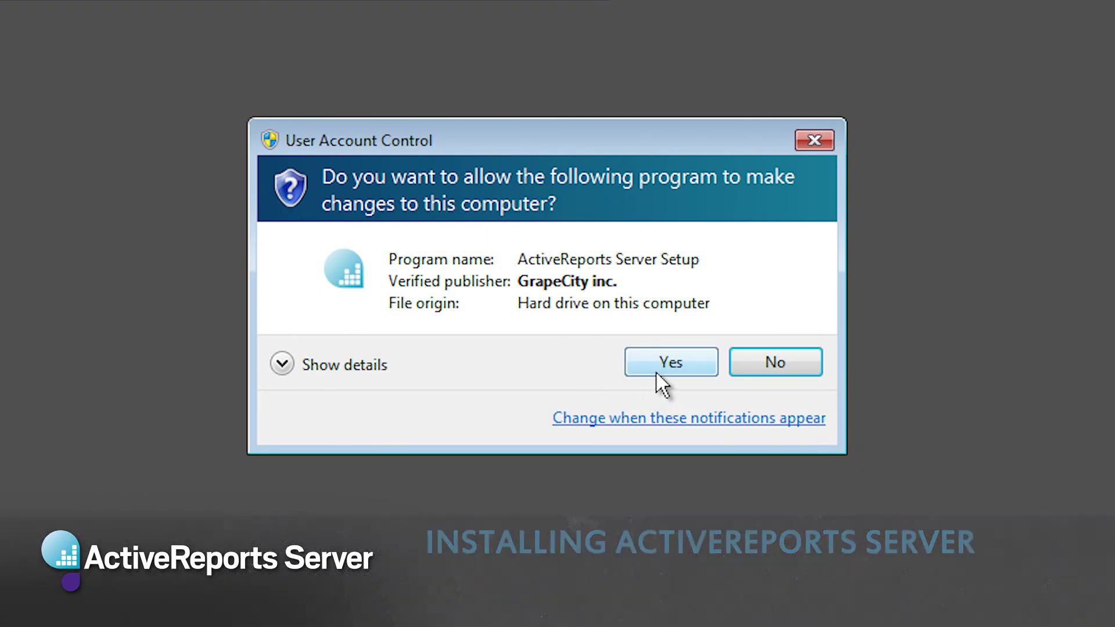
pyautogui.click(659, 369)
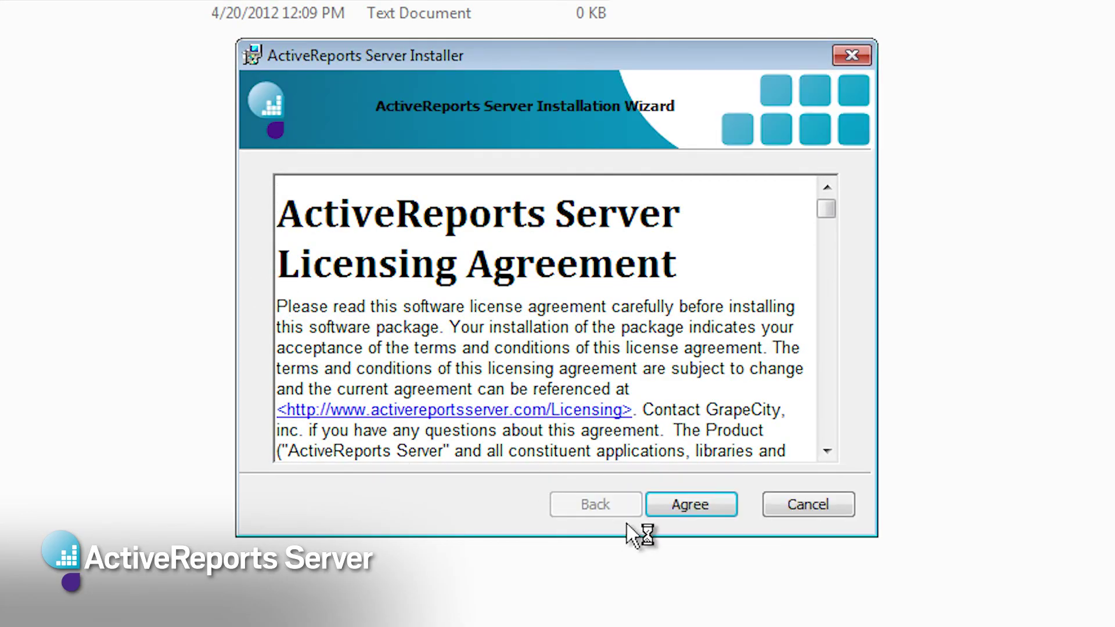
pyautogui.click(706, 503)
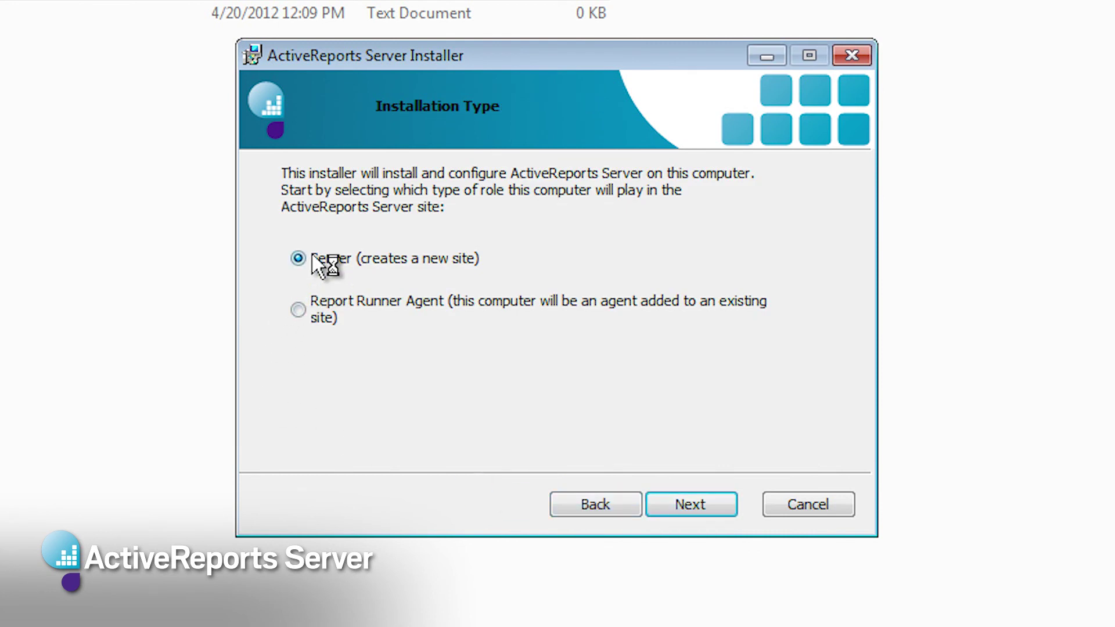
# Step: Keep the Server role, agent, C:\ActiveReports Server\ directory, new IIS site and port 8080
pyautogui.click(690, 505)
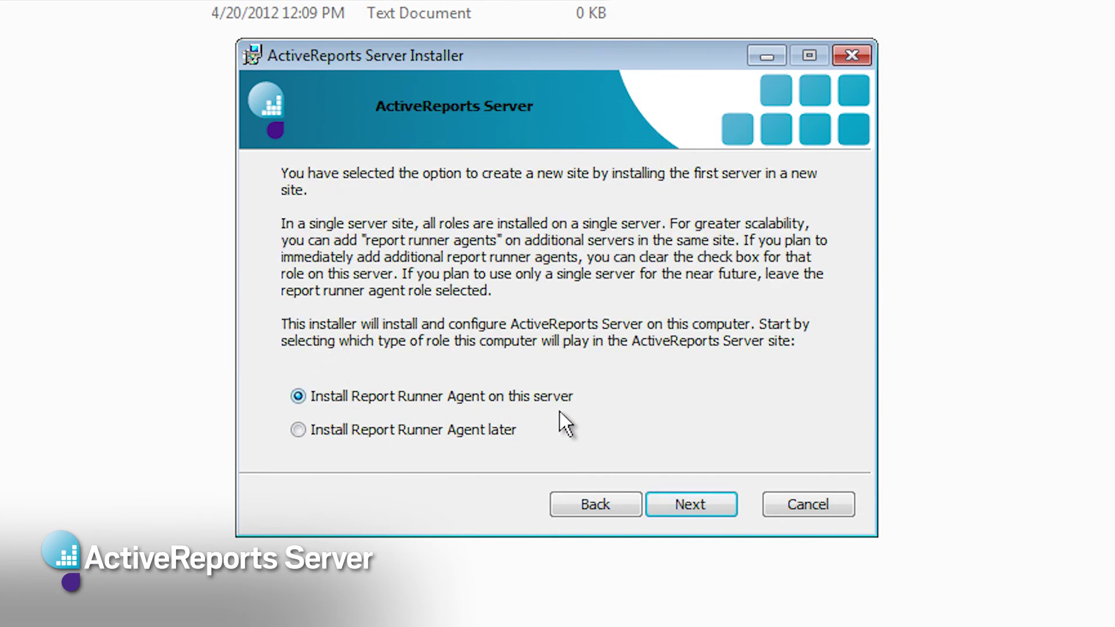
pyautogui.click(705, 504)
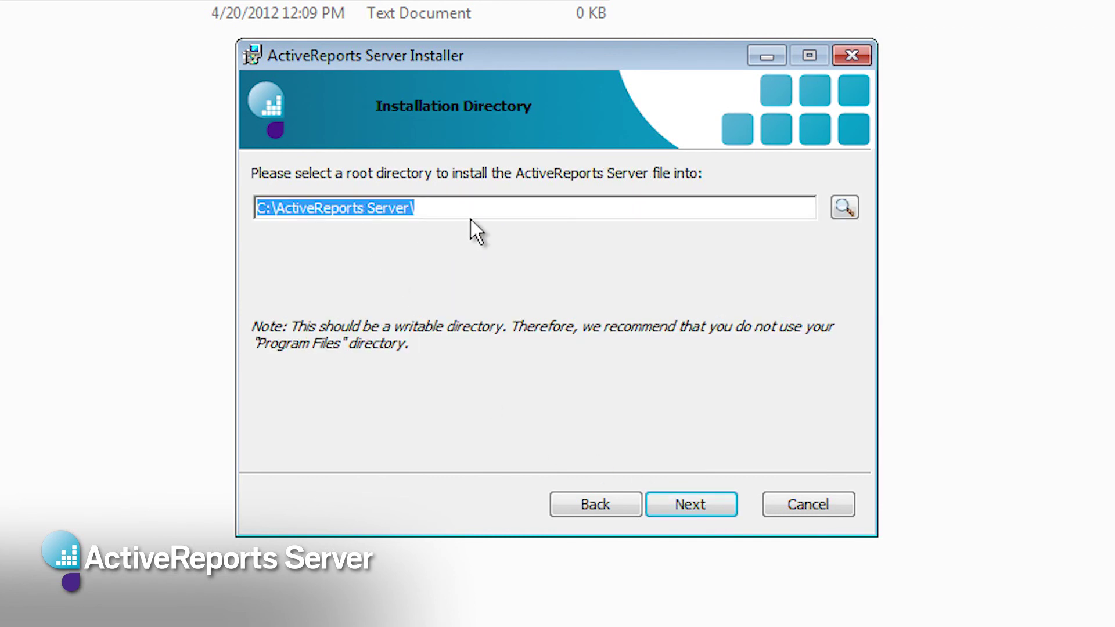
pyautogui.click(696, 505)
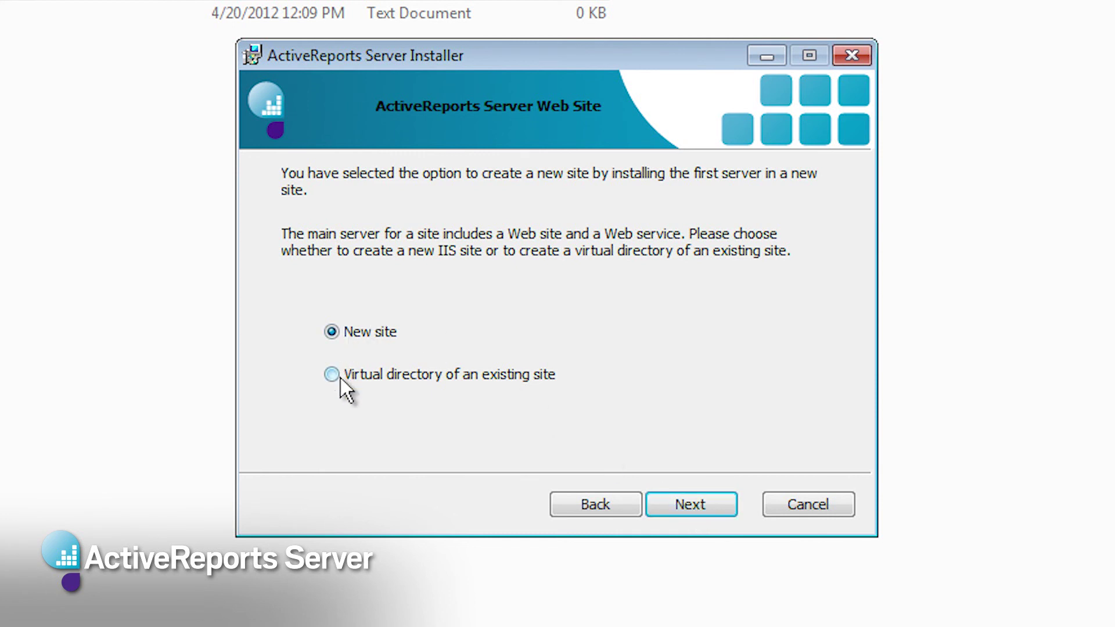
pyautogui.click(696, 504)
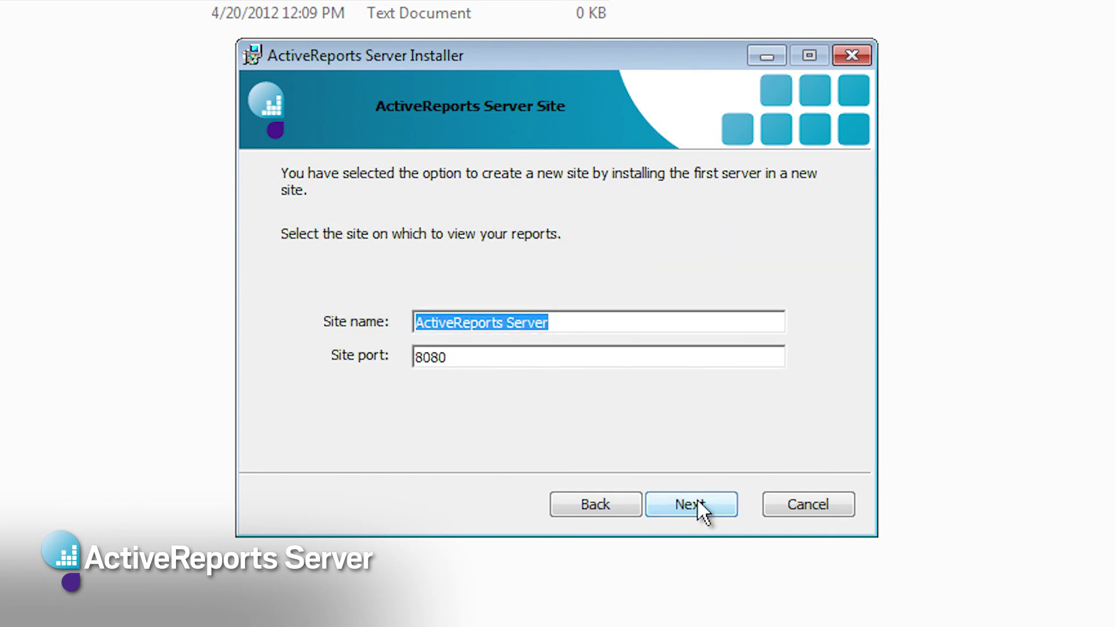
pyautogui.click(697, 500)
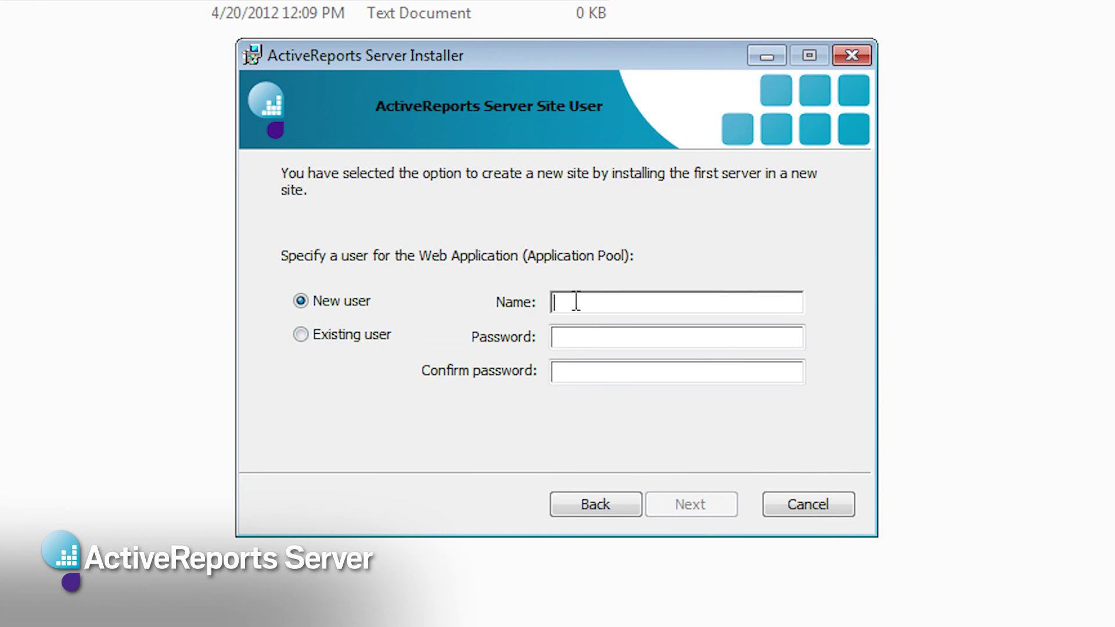
# Step: Create the Site User ARS_AppPoolUser with a password and its confirmation
pyautogui.write('ARS_AppPoolUse')
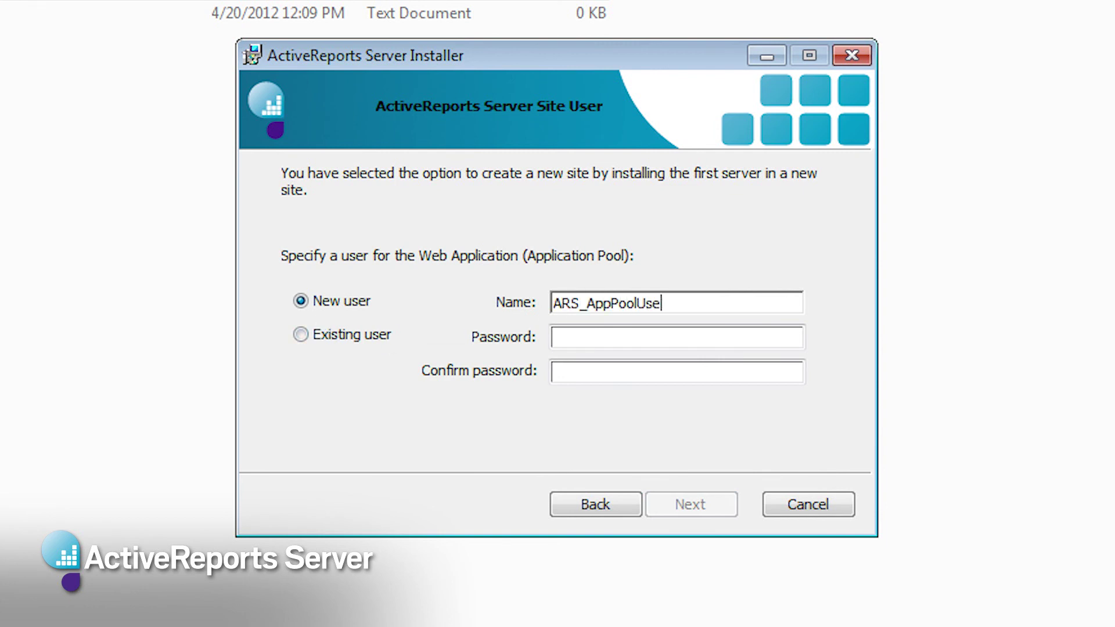
pyautogui.write('r')
pyautogui.press('Tab')
pyautogui.write('•••••••••••••')
pyautogui.press('Tab')
pyautogui.write('•••••••••••••')
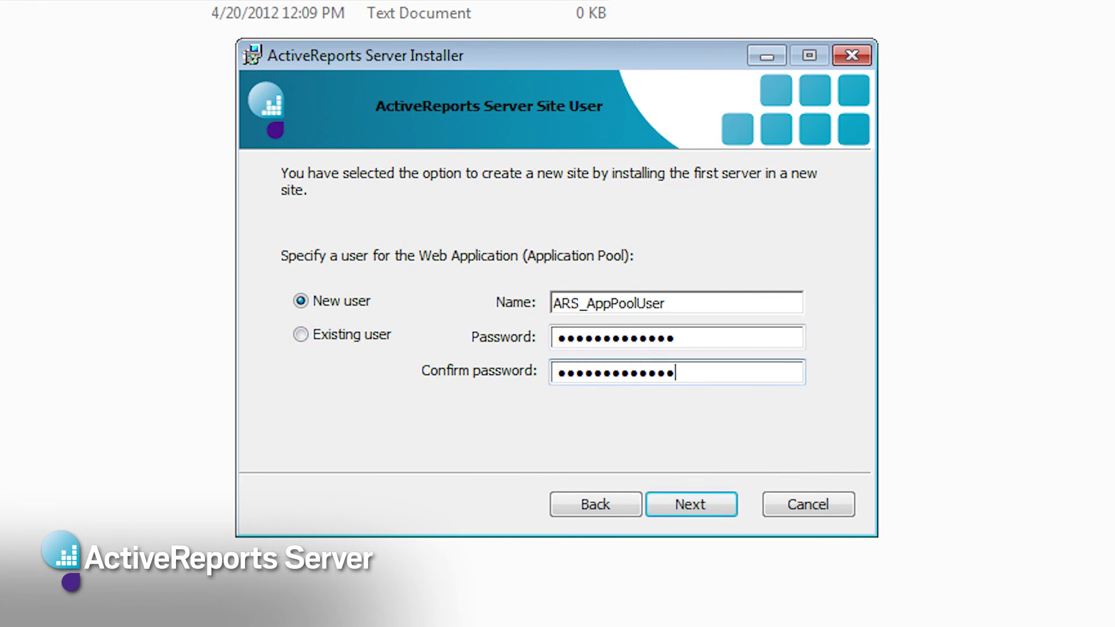
pyautogui.click(678, 504)
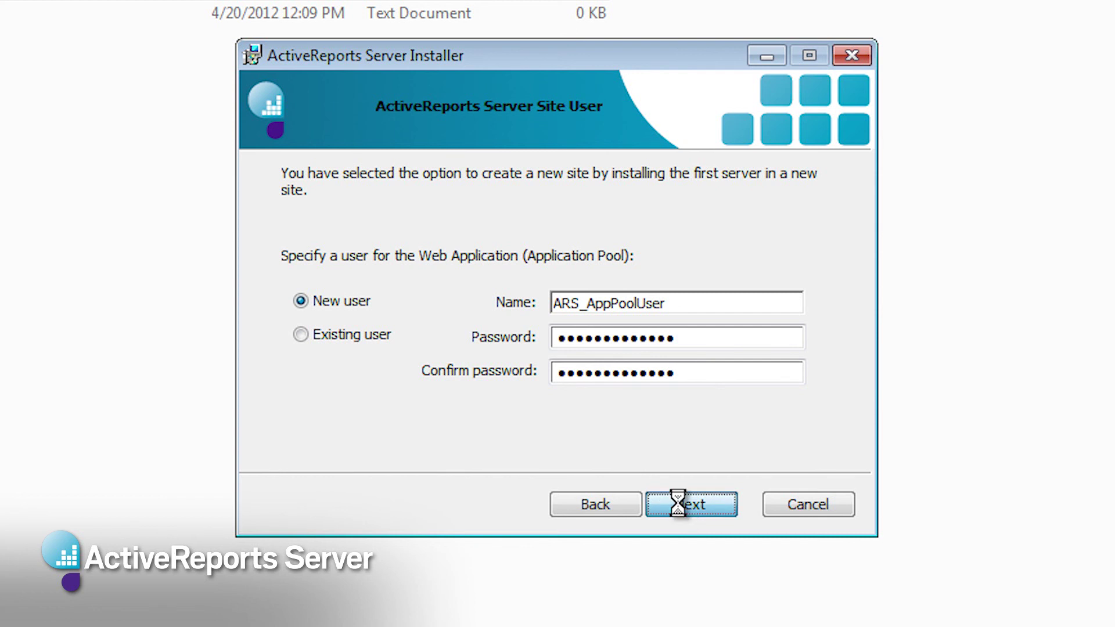
# Step: Create Service User ARS_ServiceUser with a password, install, then finish to launch configuration
pyautogui.write('ARS_ServiceUser')
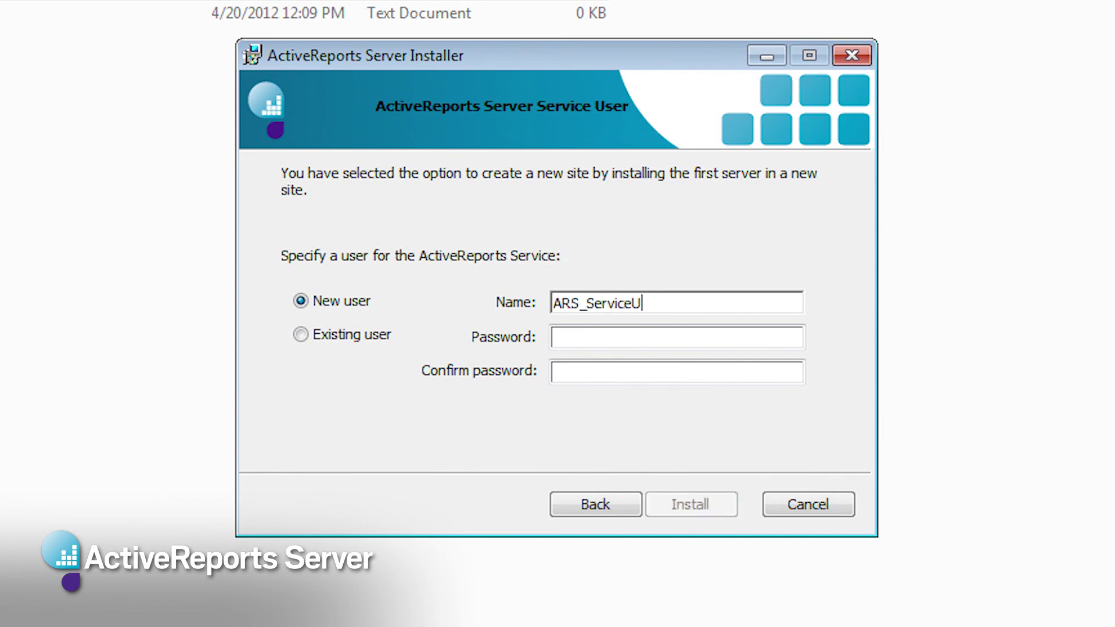
pyautogui.press('Tab')
pyautogui.write('•••••••••••••')
pyautogui.press('Tab')
pyautogui.write('•••••••••••••')
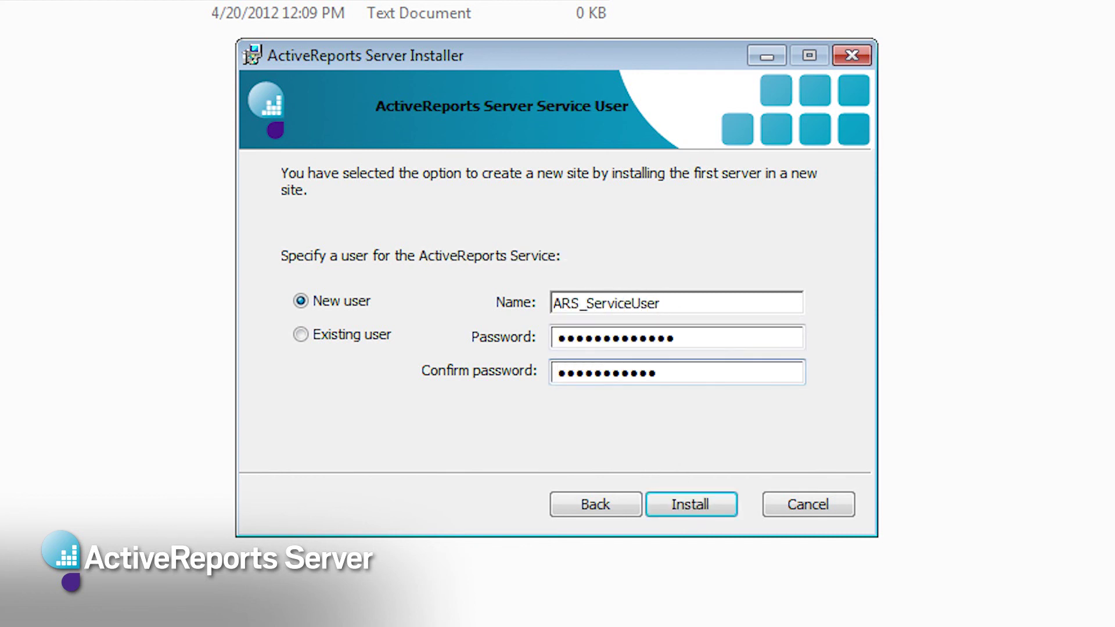
pyautogui.click(704, 504)
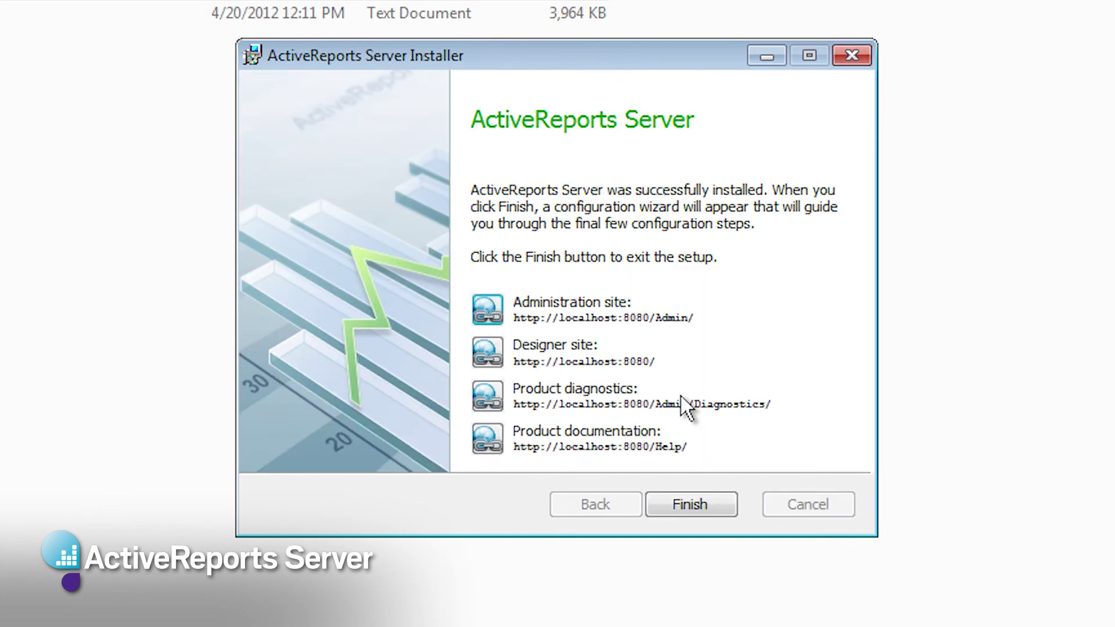
pyautogui.click(693, 509)
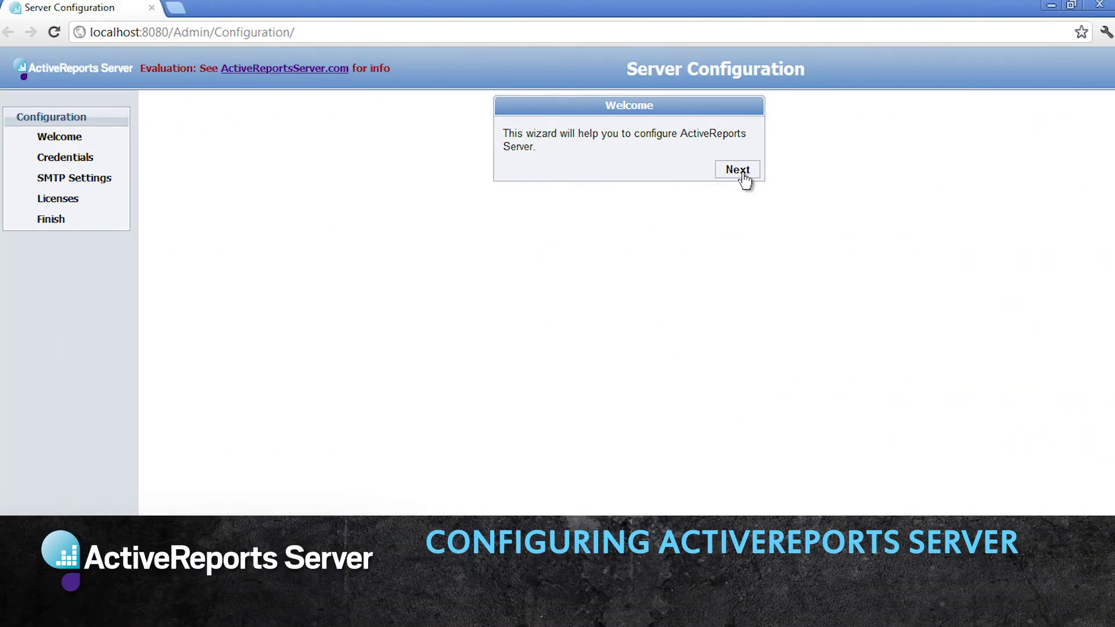
# Step: Set the administrator credentials to user name admin with a password and the admin e-mail address
pyautogui.click(743, 174)
pyautogui.click(644, 153)
pyautogui.write('adm')
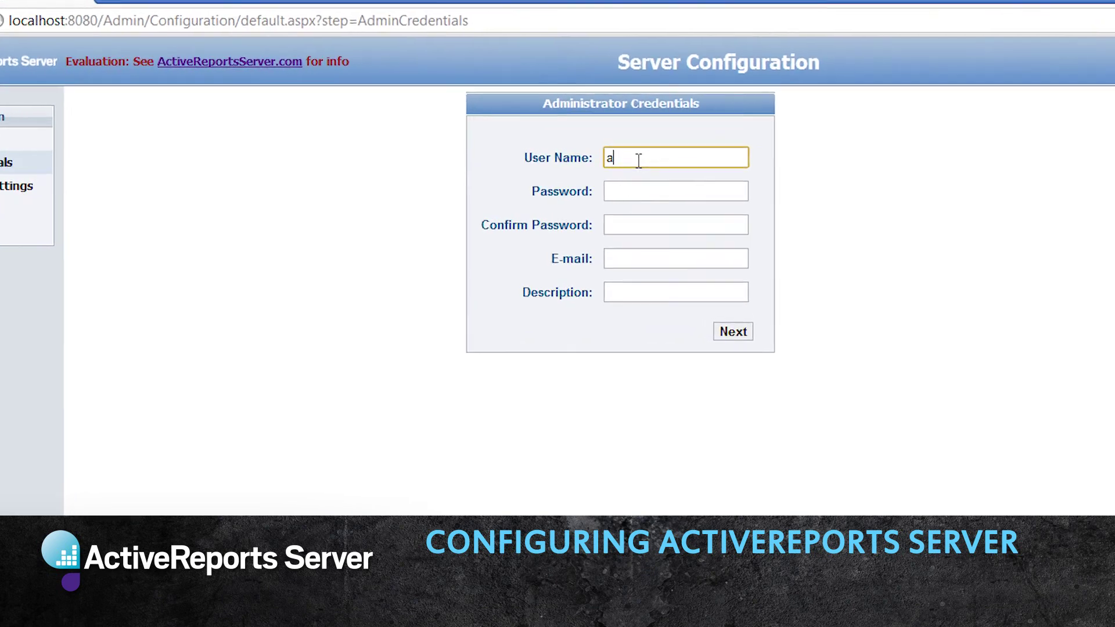
pyautogui.write('in')
pyautogui.press('Tab')
pyautogui.write('password')
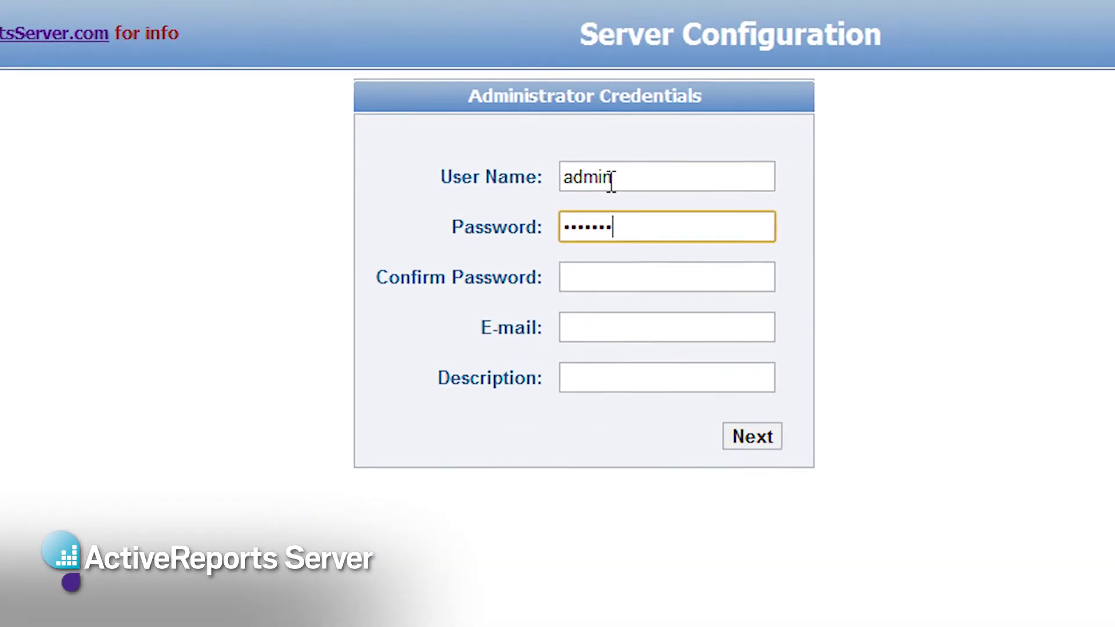
pyautogui.press('Tab')
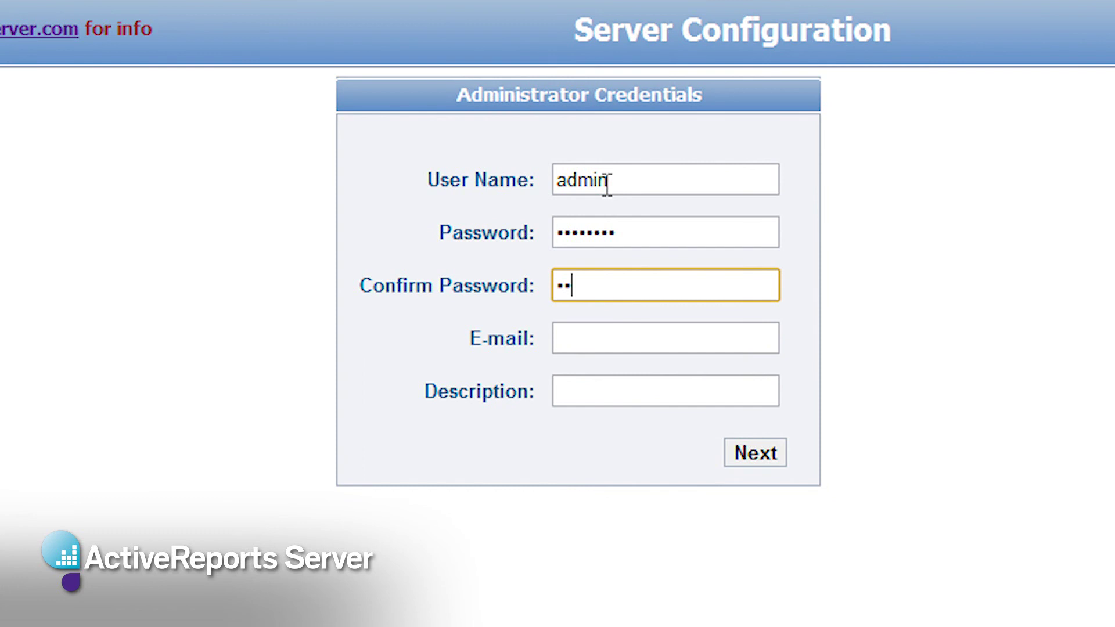
pyautogui.write('password')
pyautogui.press('Tab')
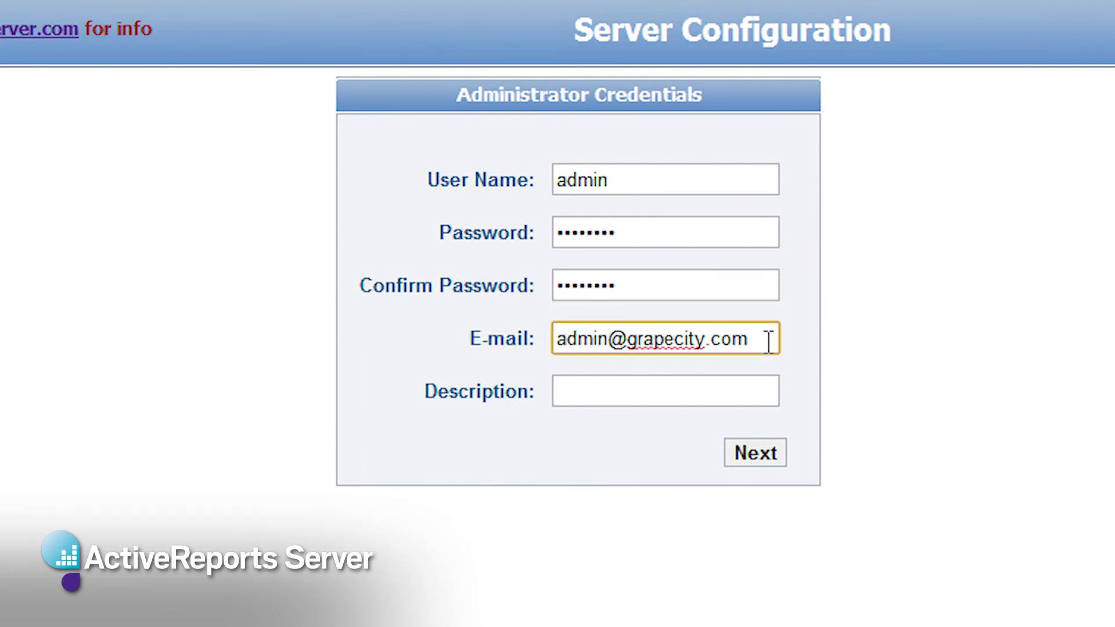
pyautogui.click(754, 455)
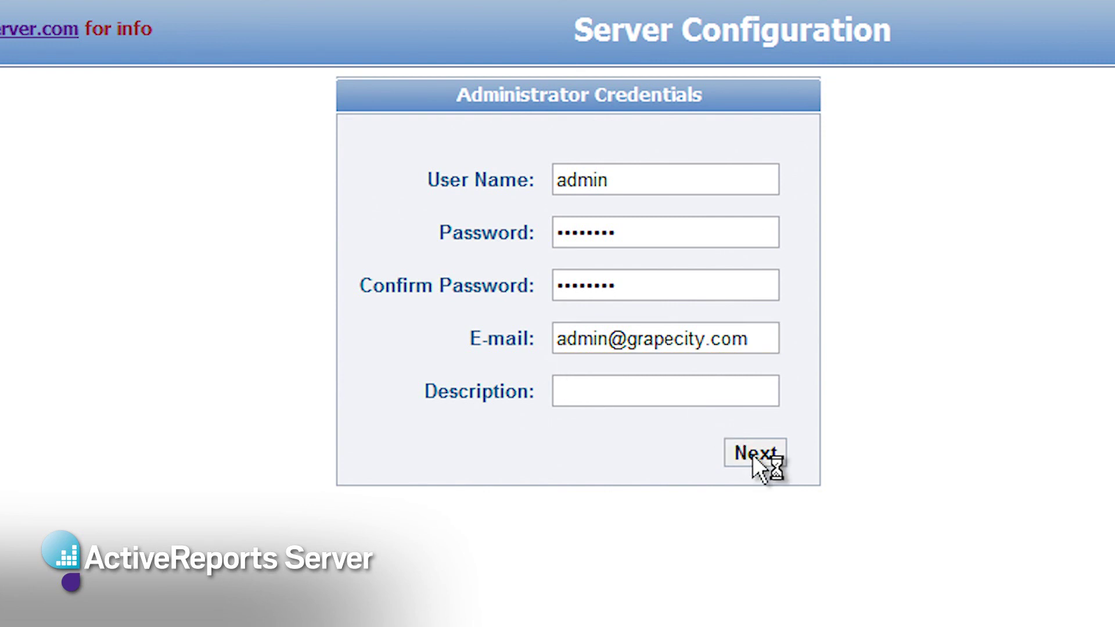
# Step: Set SMTP host m.grapecity.com, port 25, sender e-mail and sender name ARS Administrator
pyautogui.click(628, 214)
pyautogui.write('m.grapecity.com')
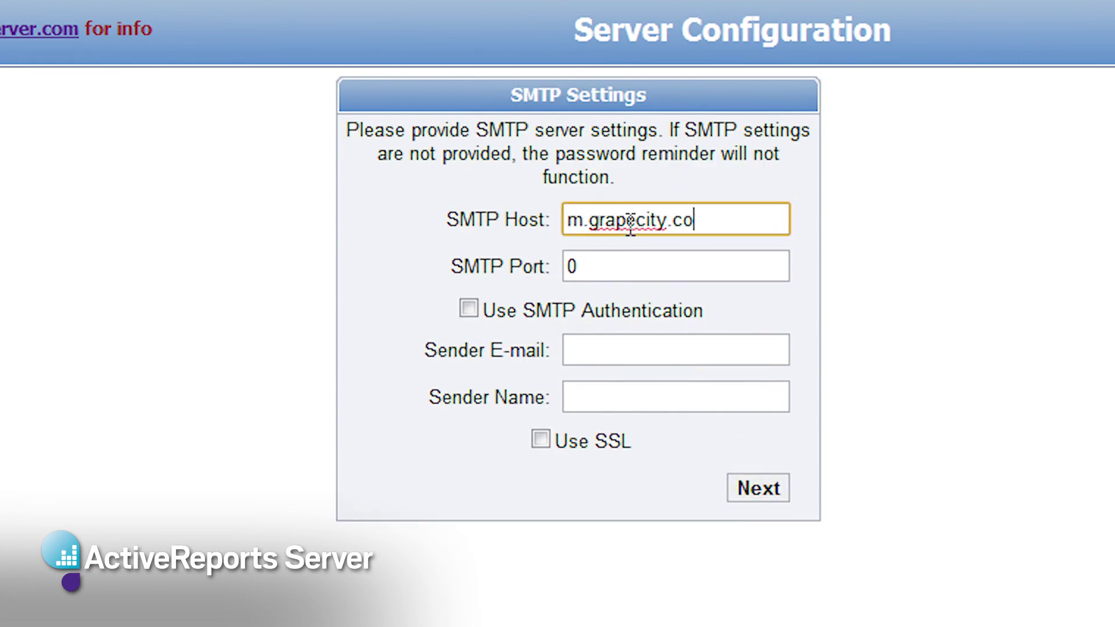
pyautogui.press('Tab')
pyautogui.write('25')
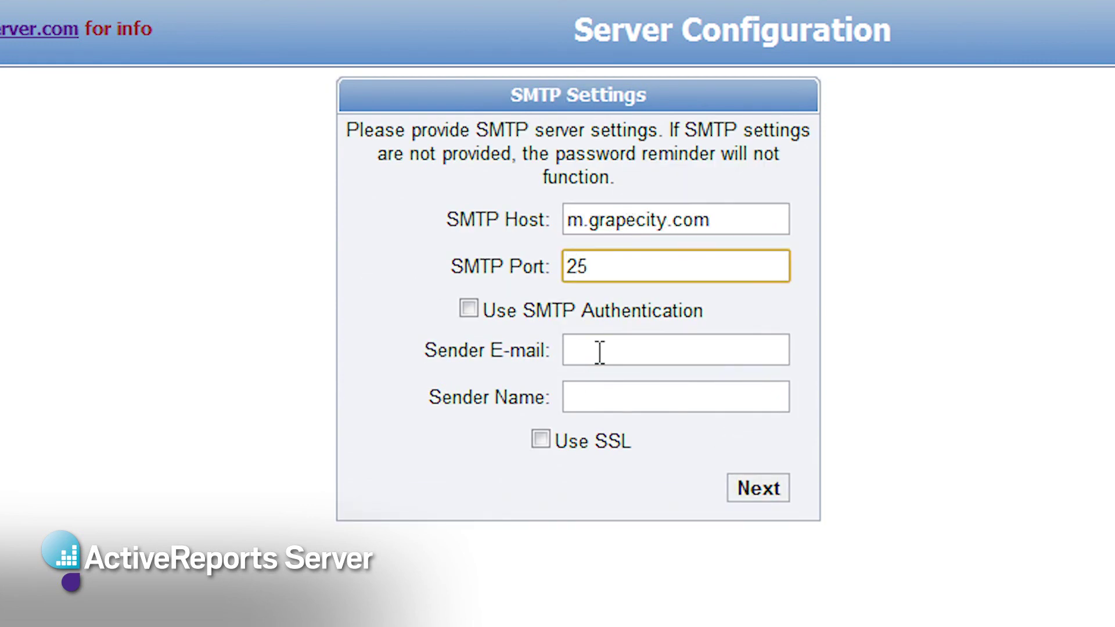
pyautogui.click(599, 352)
pyautogui.press('Tab')
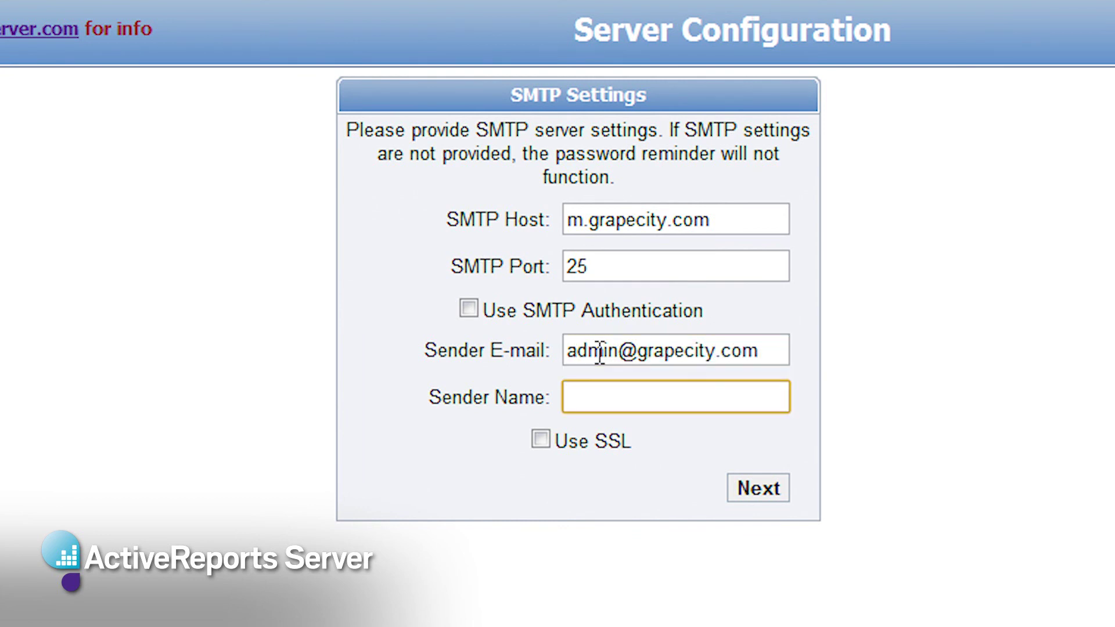
pyautogui.write('ARS Administrator')
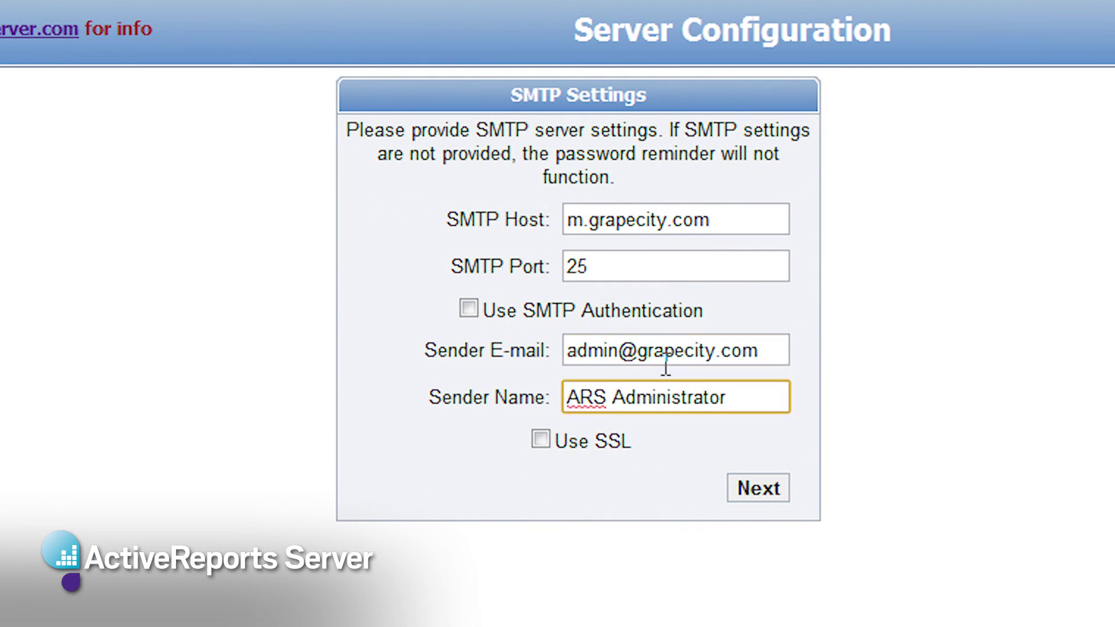
pyautogui.press('Return')
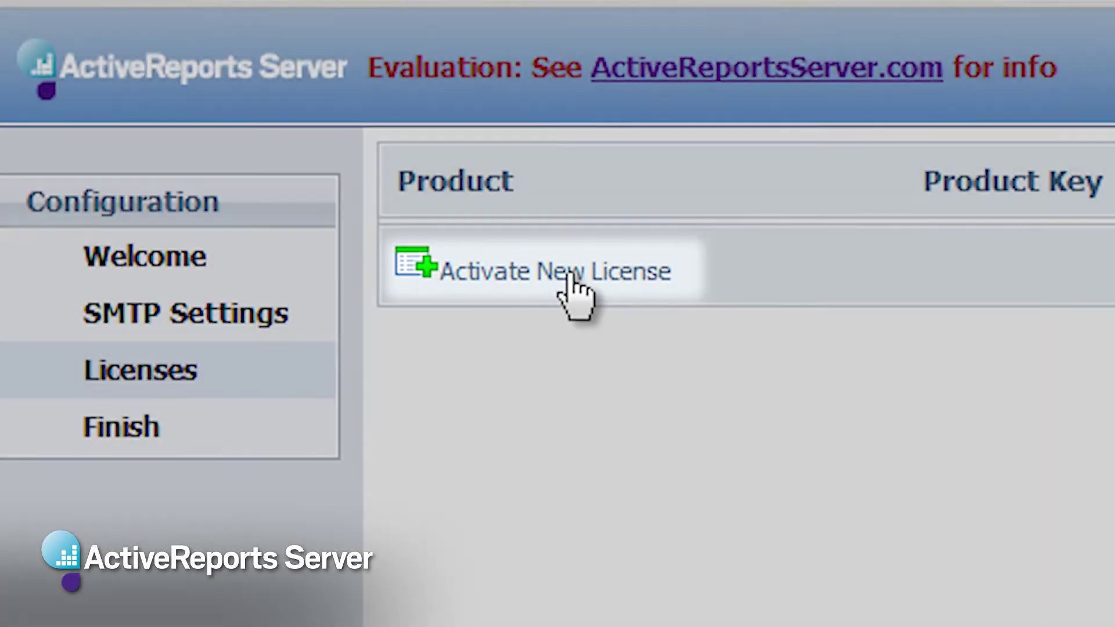
# Step: Paste the trial product key, accept the agreement, and open the online activation website
pyautogui.click(572, 277)
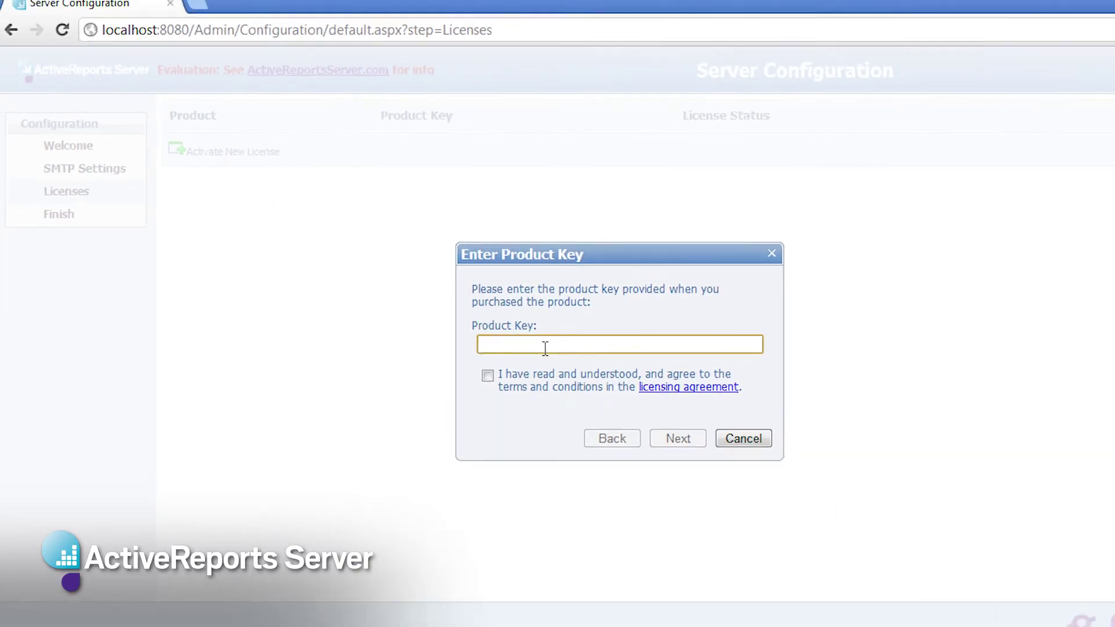
pyautogui.hotkey('ctrl', 'v')
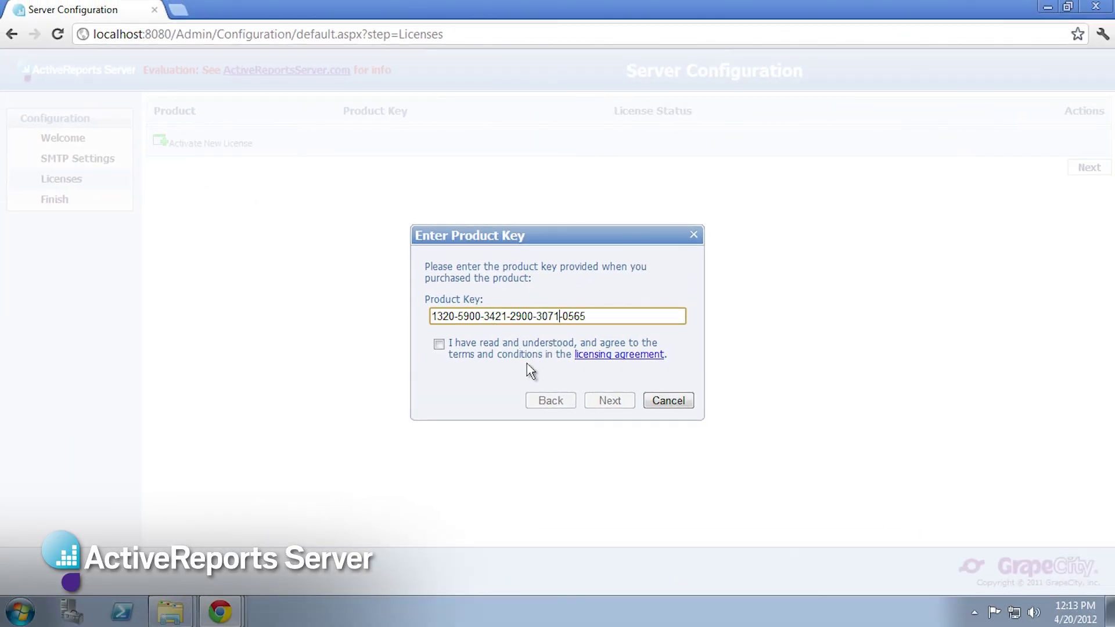
pyautogui.click(439, 345)
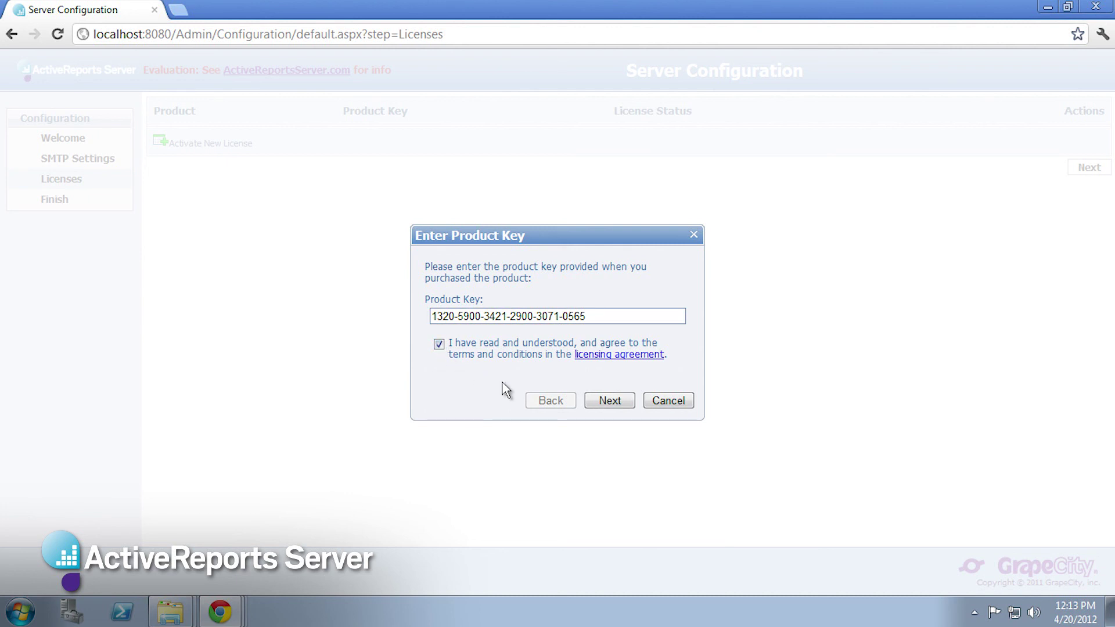
pyautogui.click(610, 402)
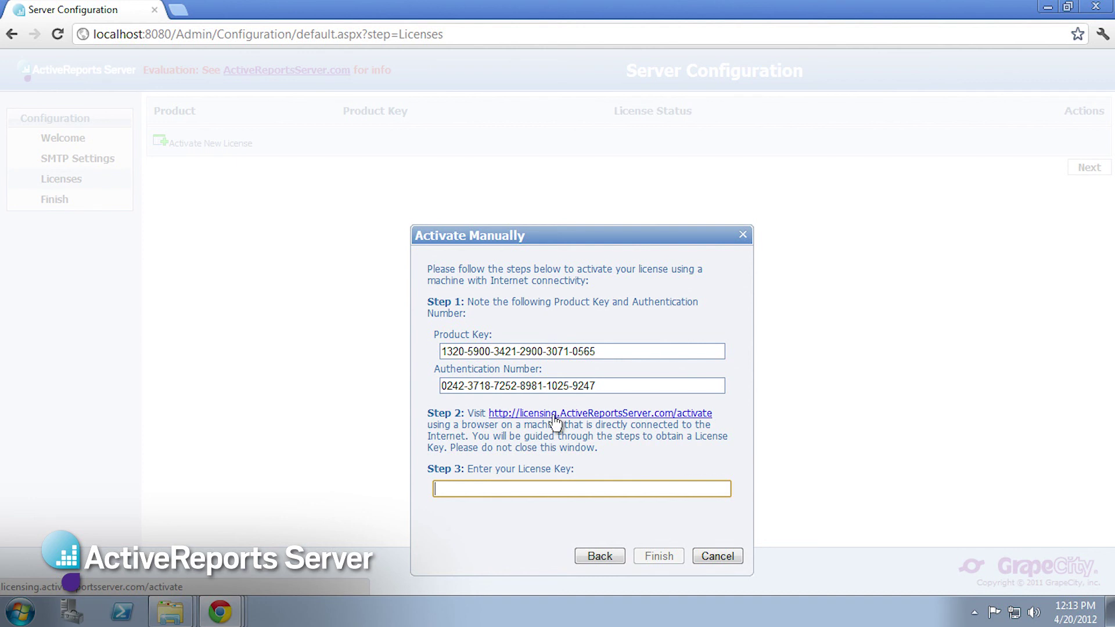
pyautogui.click(555, 415)
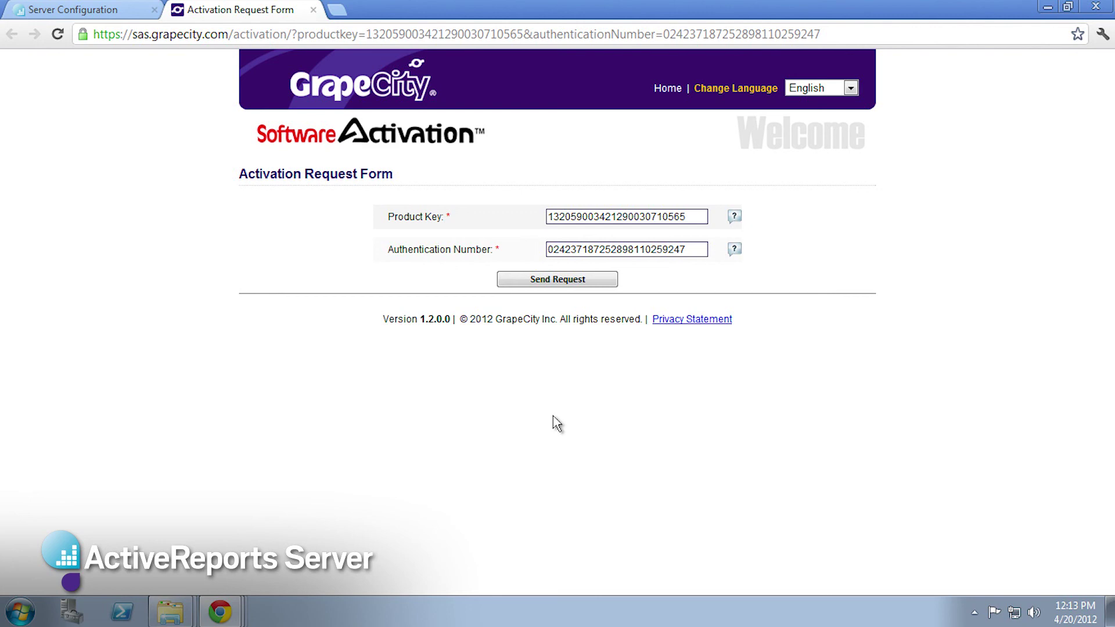
# Step: Send the activation request and select the returned License Key for copying
pyautogui.click(572, 280)
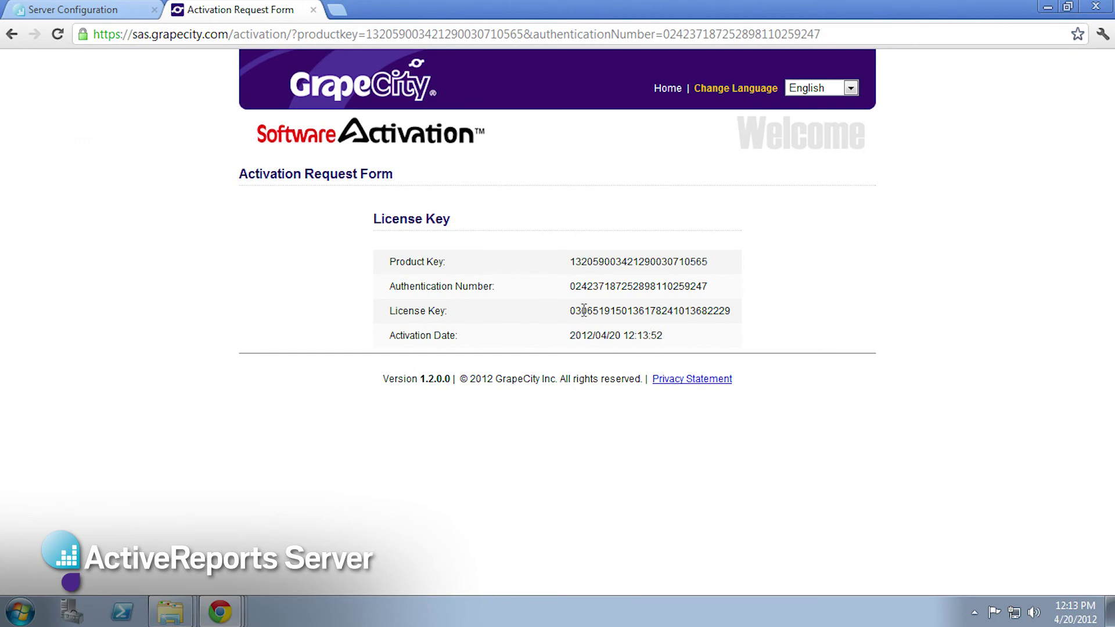
pyautogui.moveTo(572, 311); pyautogui.dragTo(734, 318)
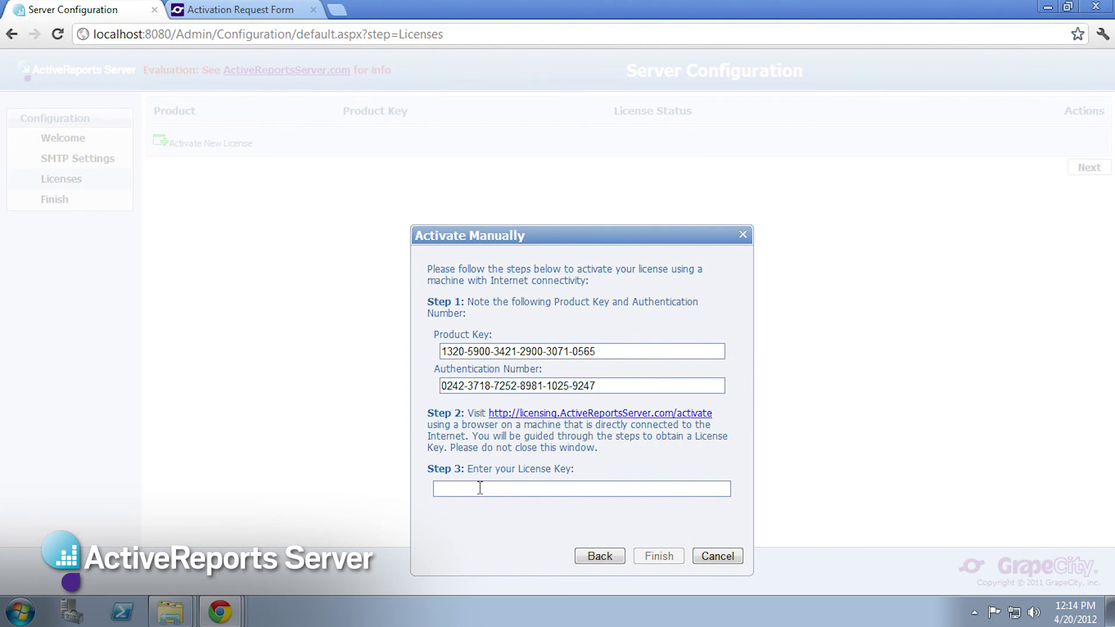
# Step: Paste the license key to activate the 30-day Trial Edition and finish configuration
pyautogui.click(480, 488)
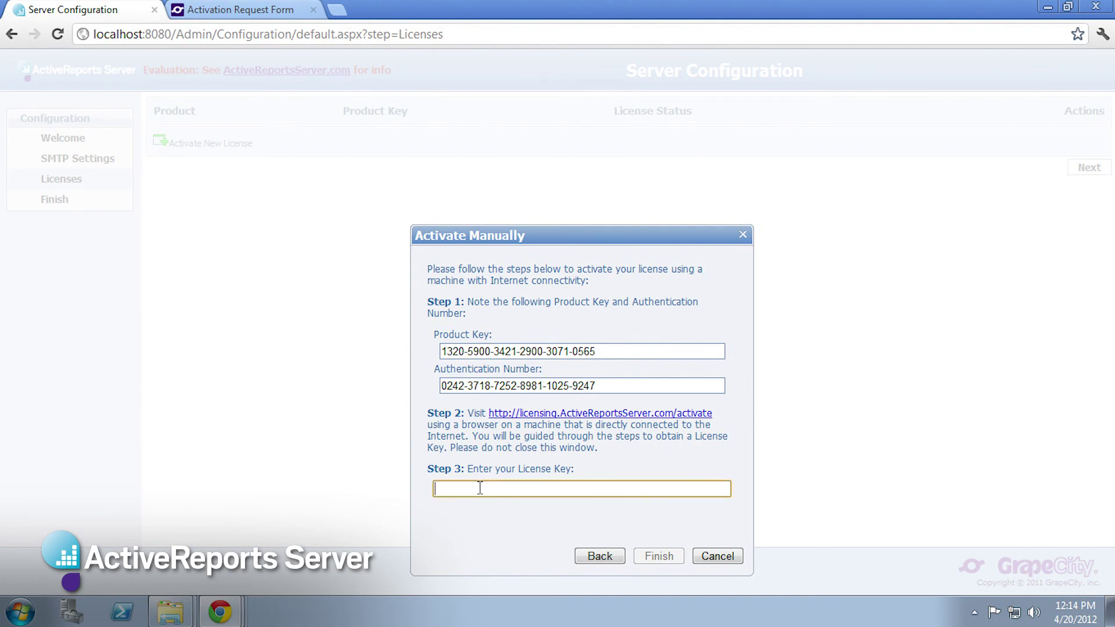
pyautogui.hotkey('ctrl', 'v')
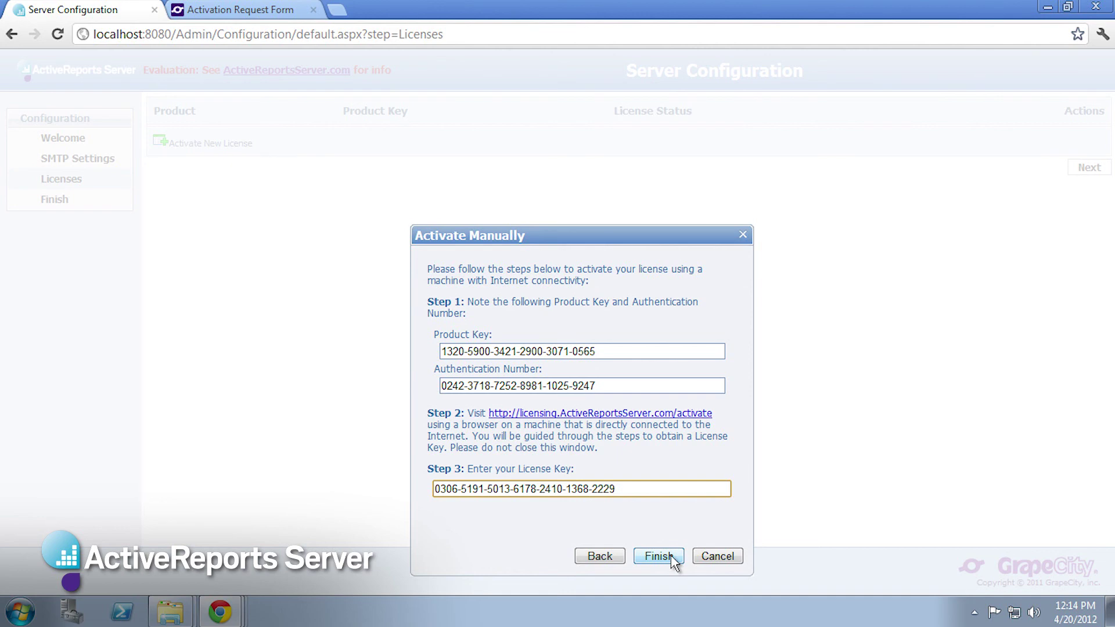
pyautogui.click(673, 557)
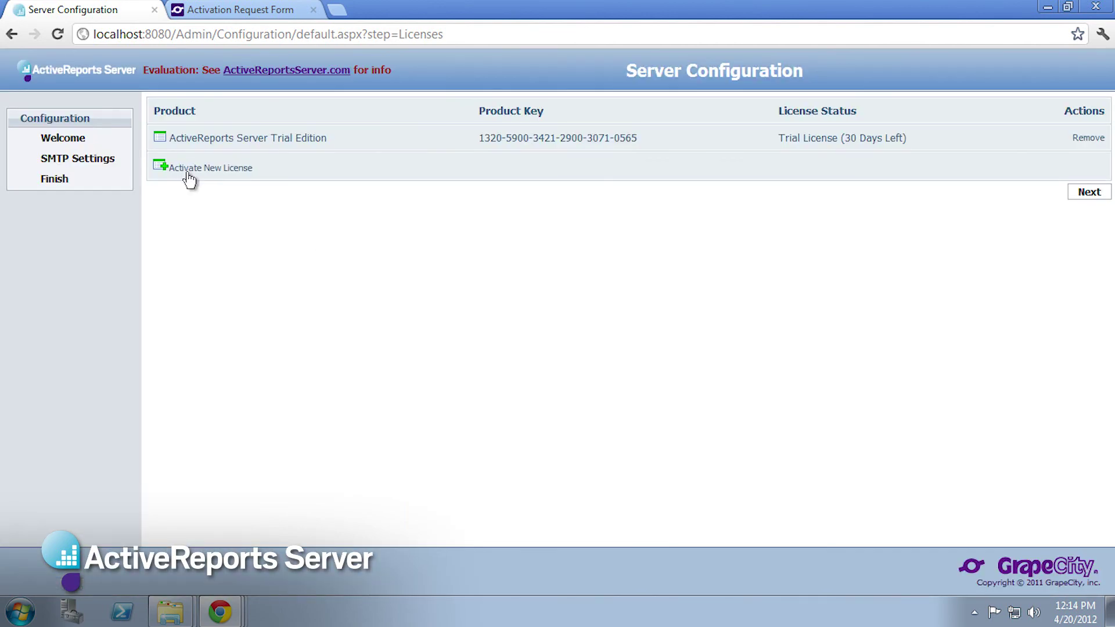
pyautogui.click(1088, 192)
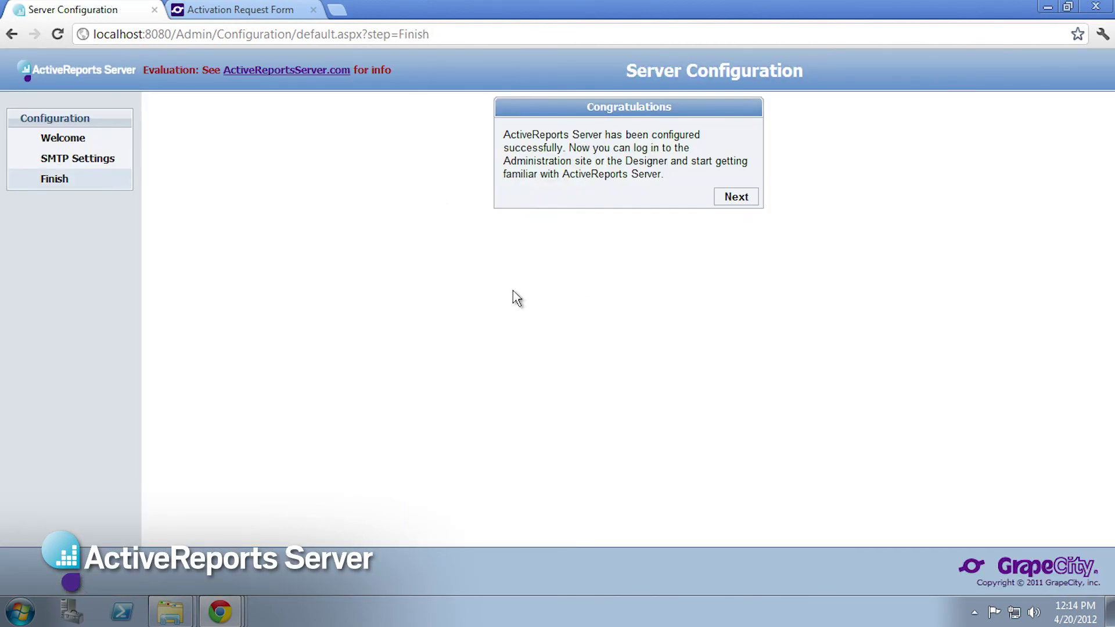
pyautogui.click(738, 199)
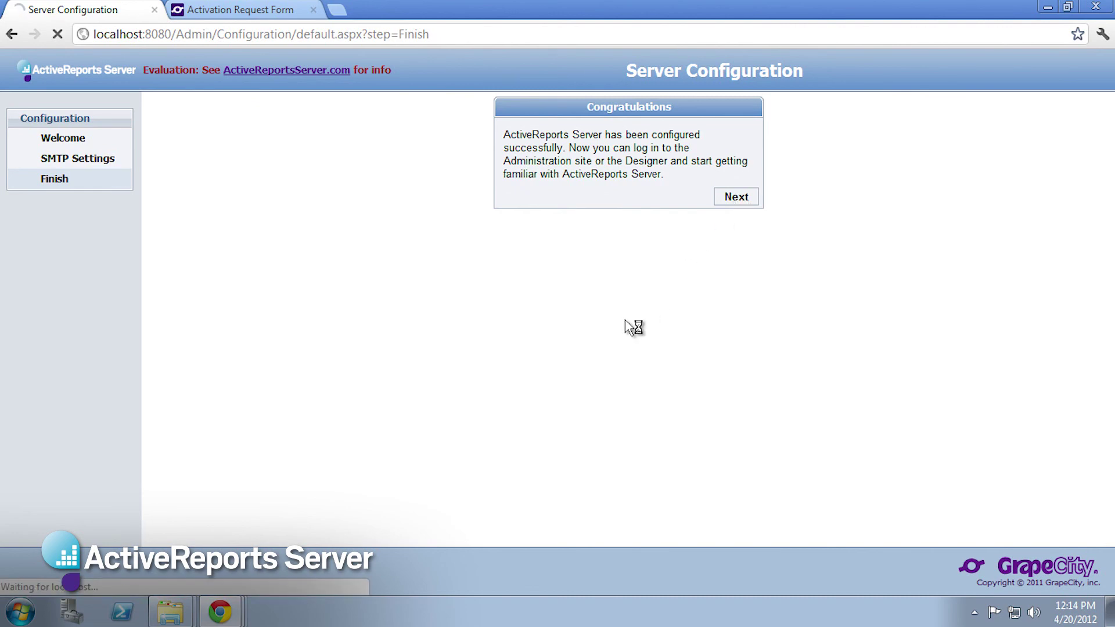